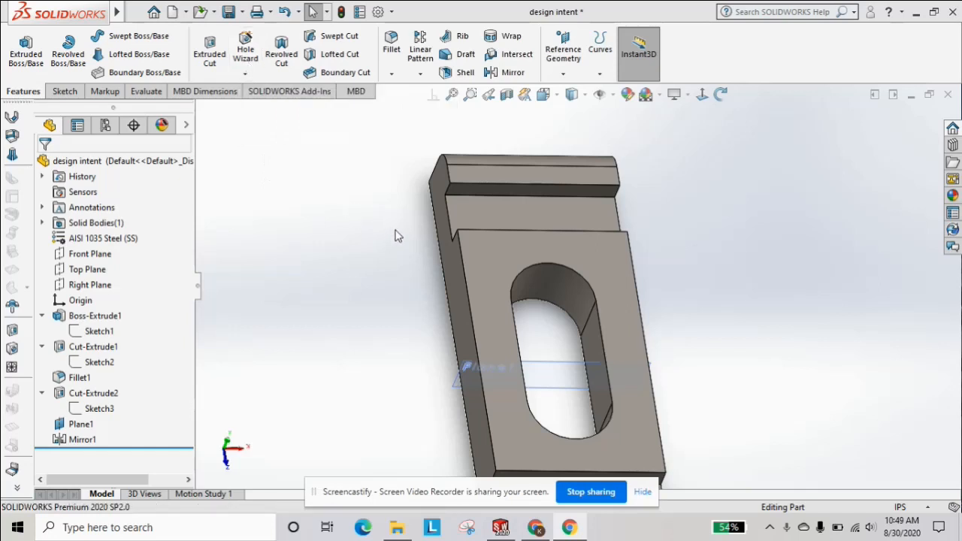
# Step: Start a new sketch on the recessed face beside the raised lip and view it face-on
pyautogui.click(494, 217)
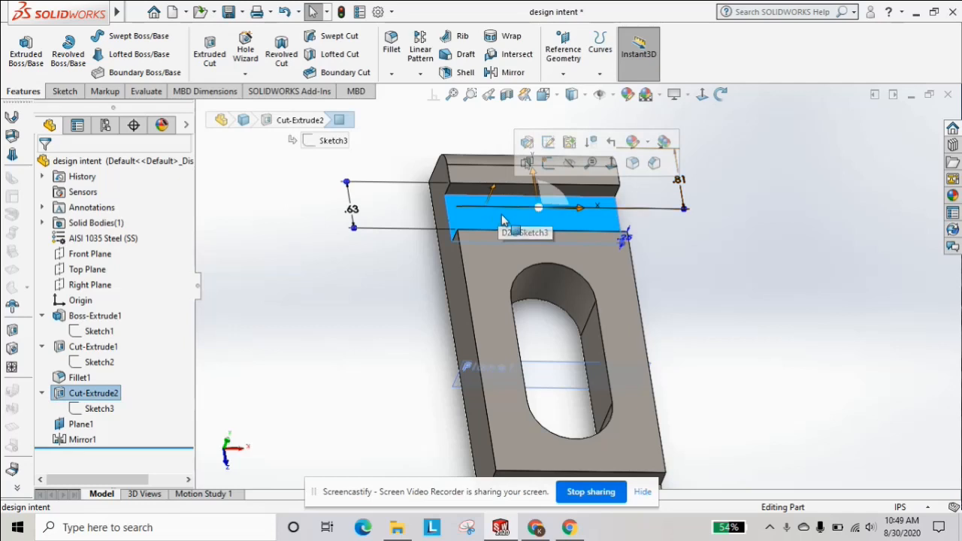
pyautogui.click(700, 242)
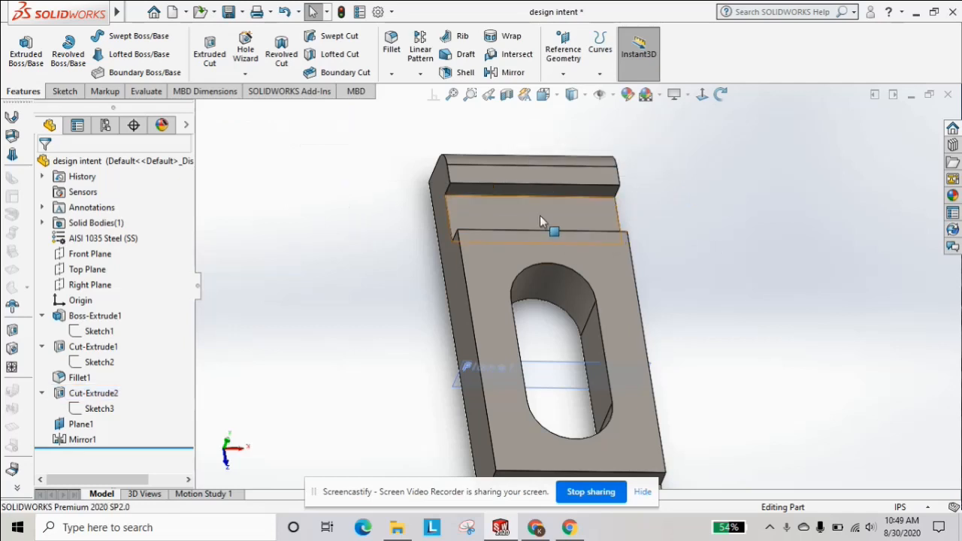
pyautogui.click(493, 209)
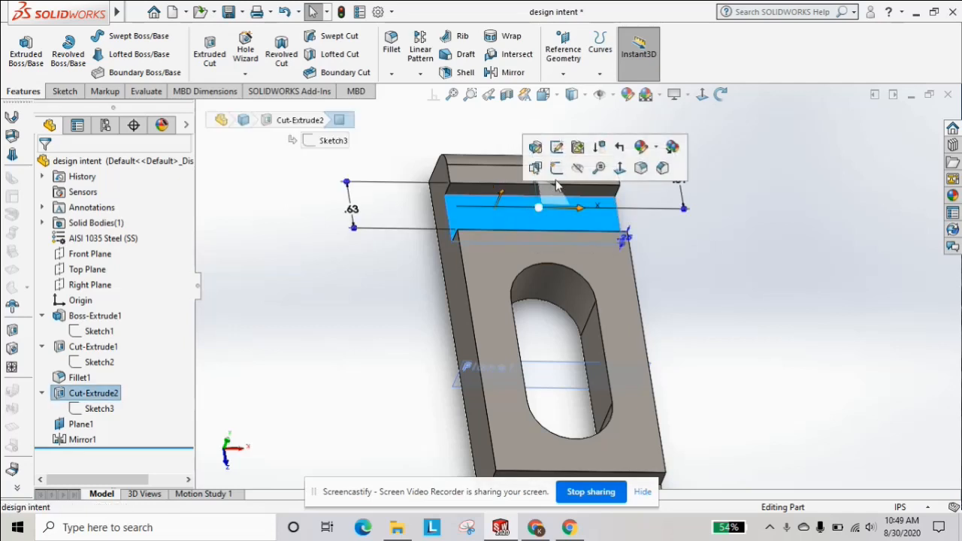
pyautogui.click(557, 169)
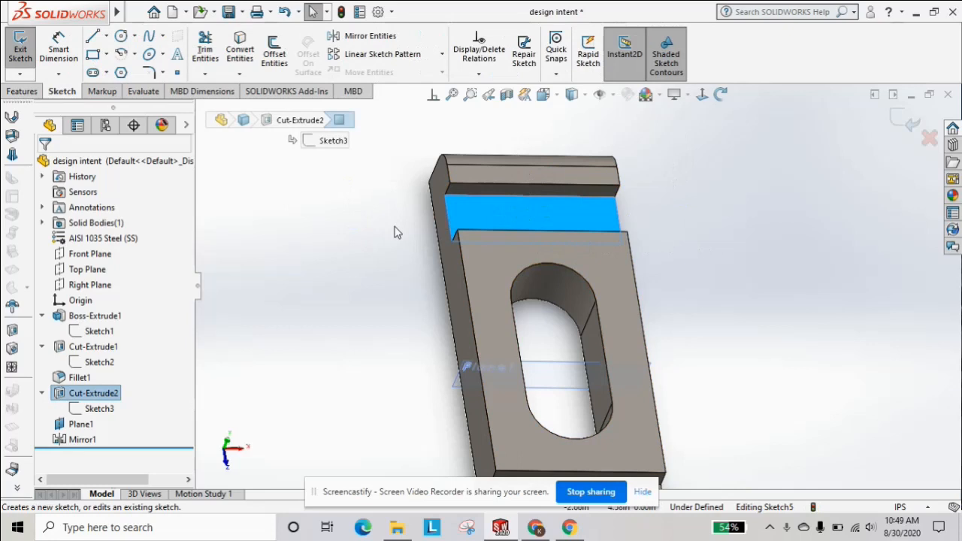
pyautogui.click(702, 96)
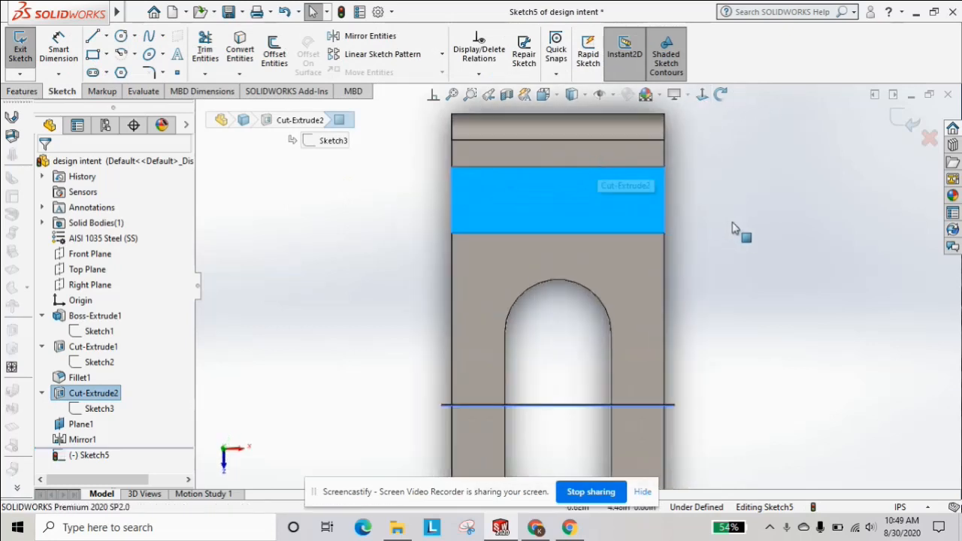
# Step: Place a sketch point near the centre of the recessed face, aligned below the midpoint of its upper edge
pyautogui.click(177, 72)
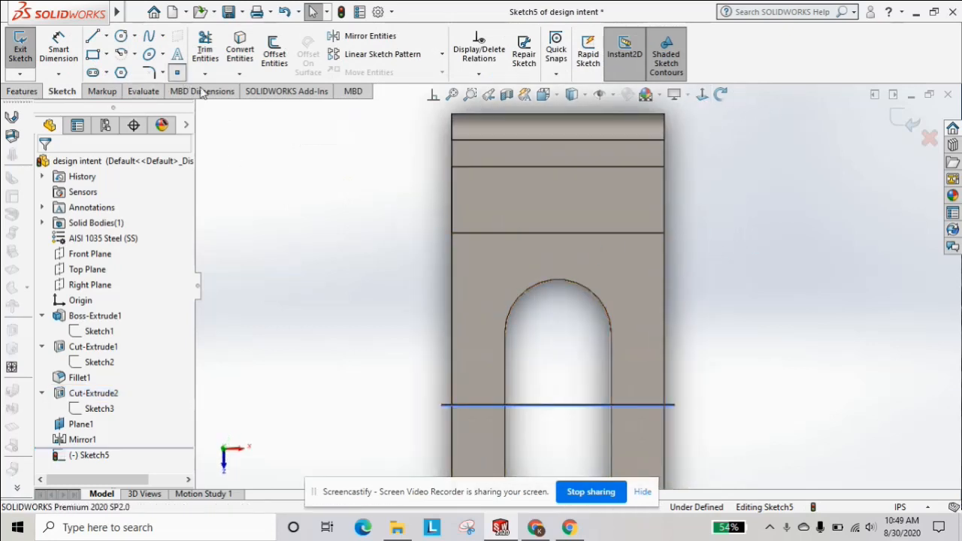
pyautogui.click(556, 166)
pyautogui.click(557, 199)
pyautogui.press('Delete')
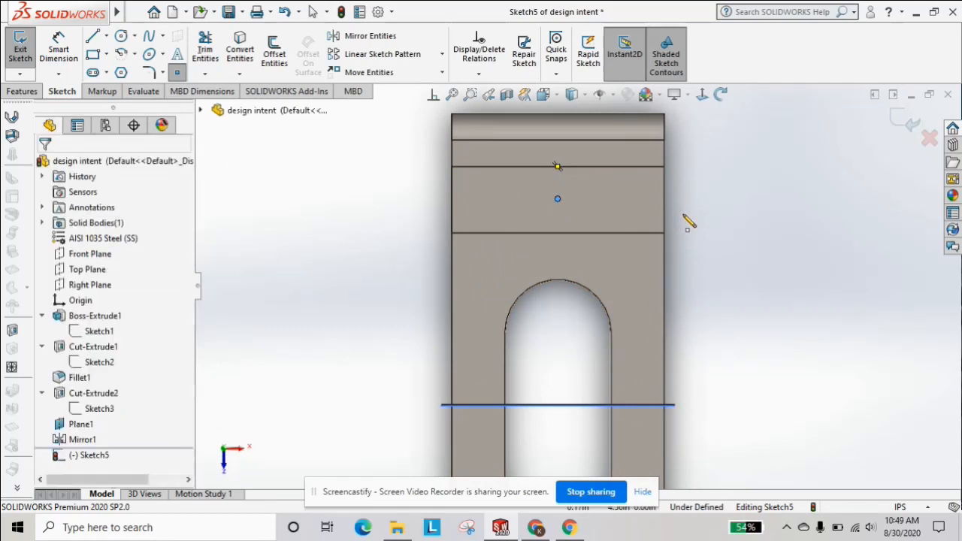
# Step: Add a vertical relation between the sketch point and the midpoint of the recess's upper edge
pyautogui.click(433, 96)
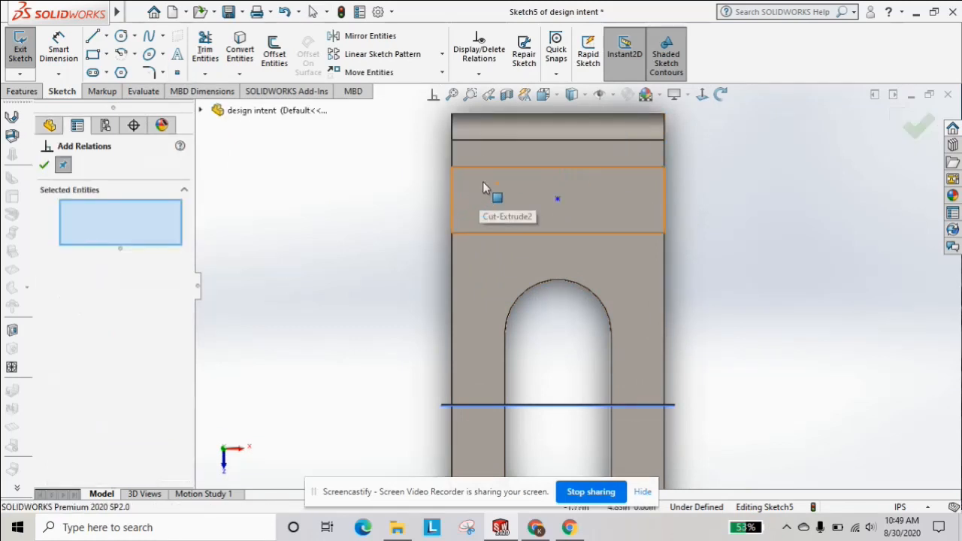
pyautogui.click(558, 199)
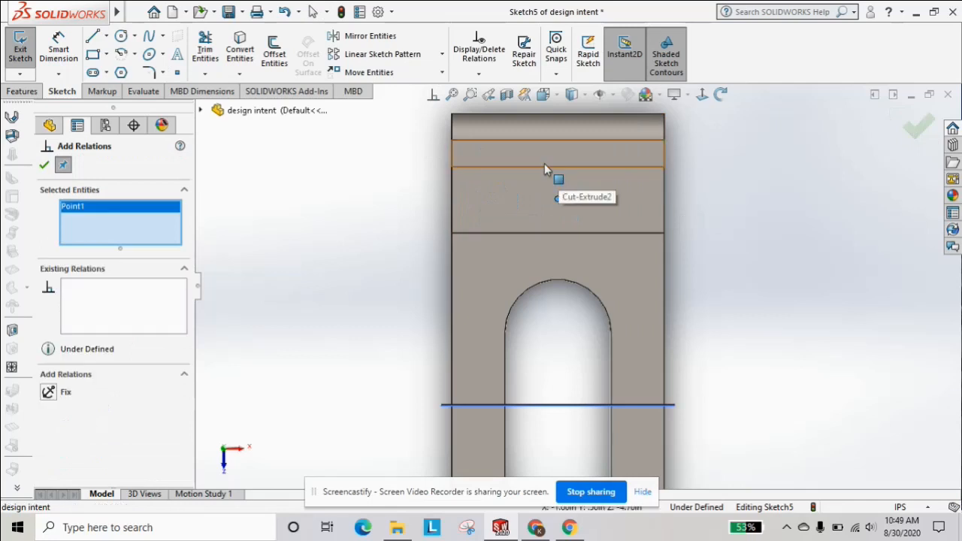
pyautogui.press('Escape')
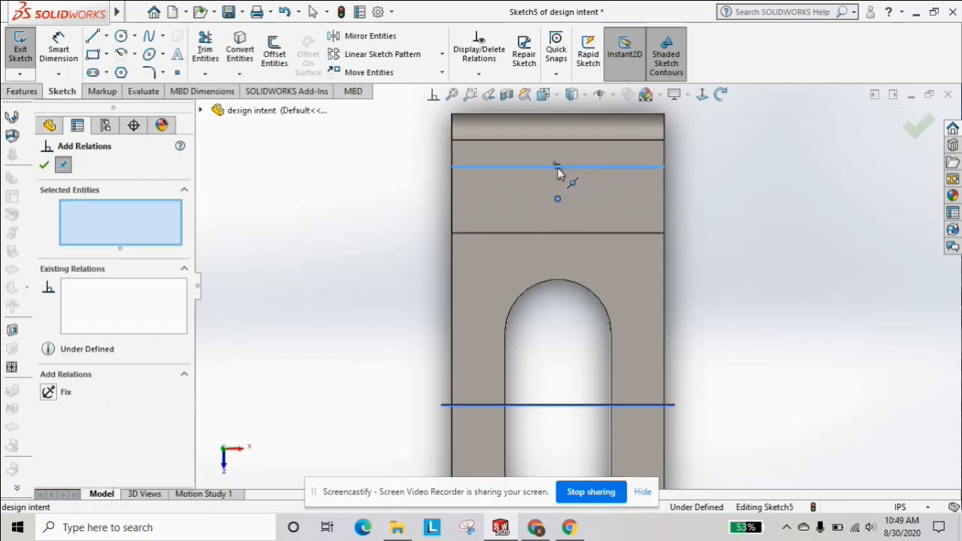
pyautogui.click(557, 167)
pyautogui.click(557, 167)
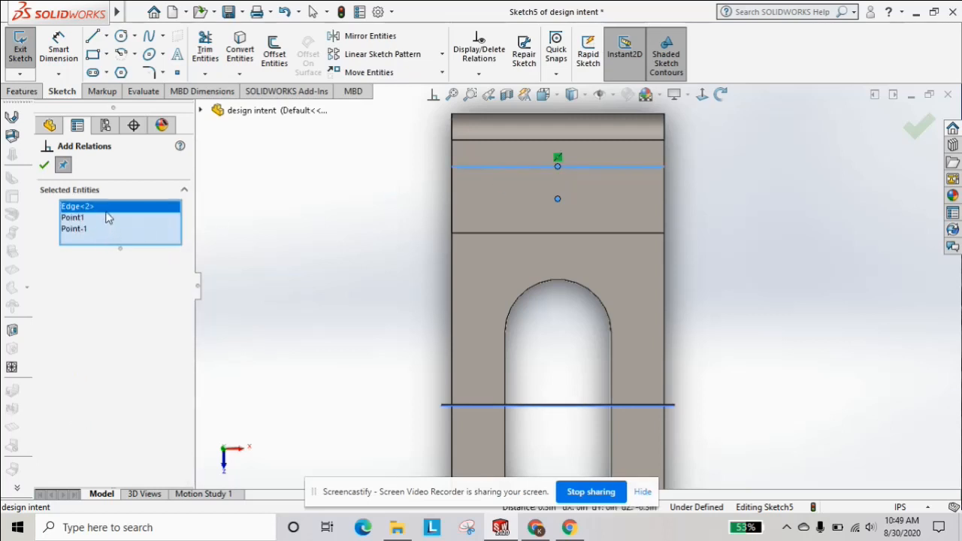
pyautogui.rightClick(106, 217)
pyautogui.click(137, 239)
pyautogui.click(50, 408)
pyautogui.click(43, 164)
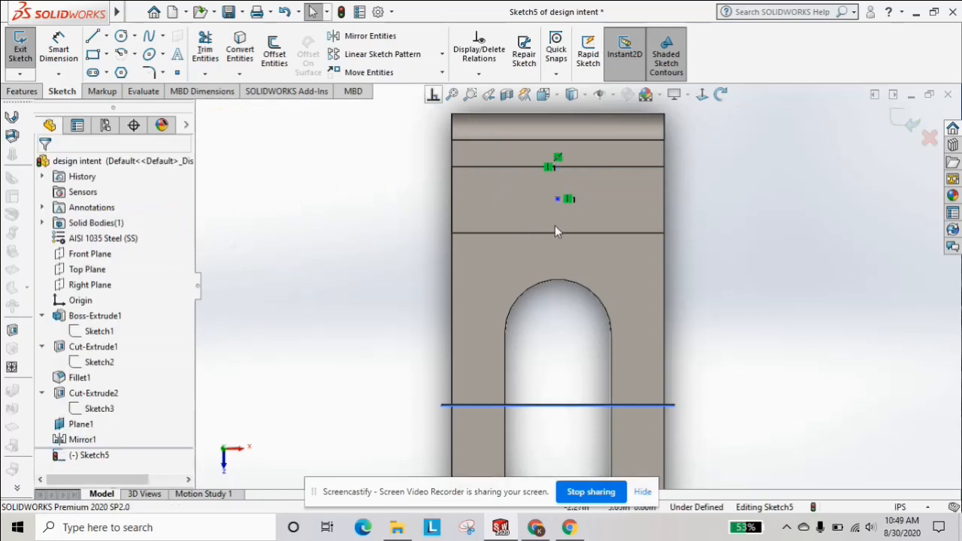
# Step: Add a horizontal relation between the sketch point and the midpoint of the recess's right edge
pyautogui.press('Return')
pyautogui.click(557, 200)
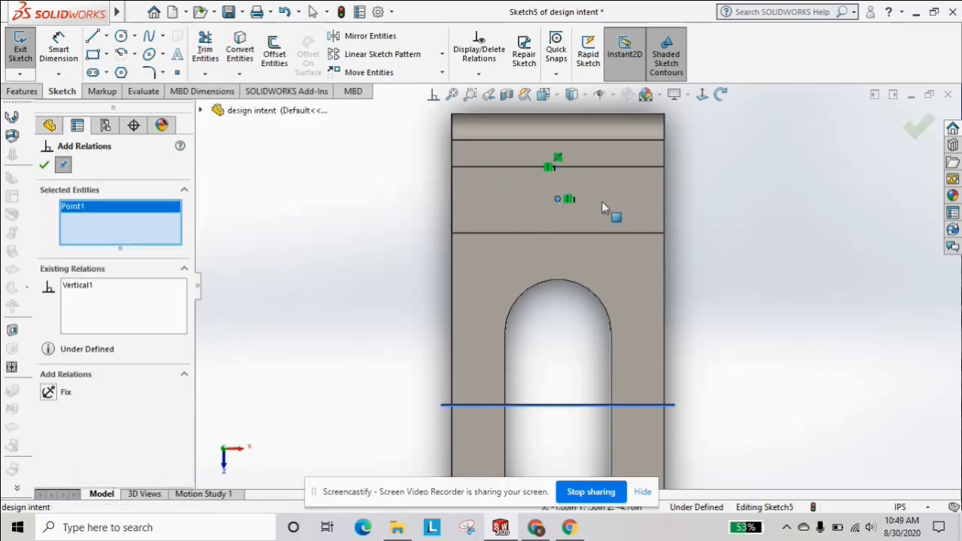
pyautogui.click(664, 201)
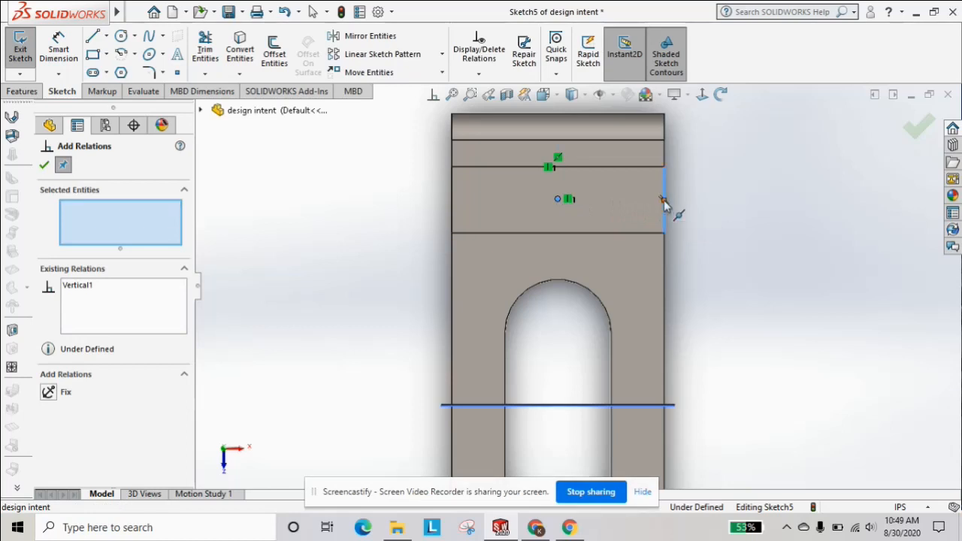
pyautogui.rightClick(94, 214)
pyautogui.click(120, 234)
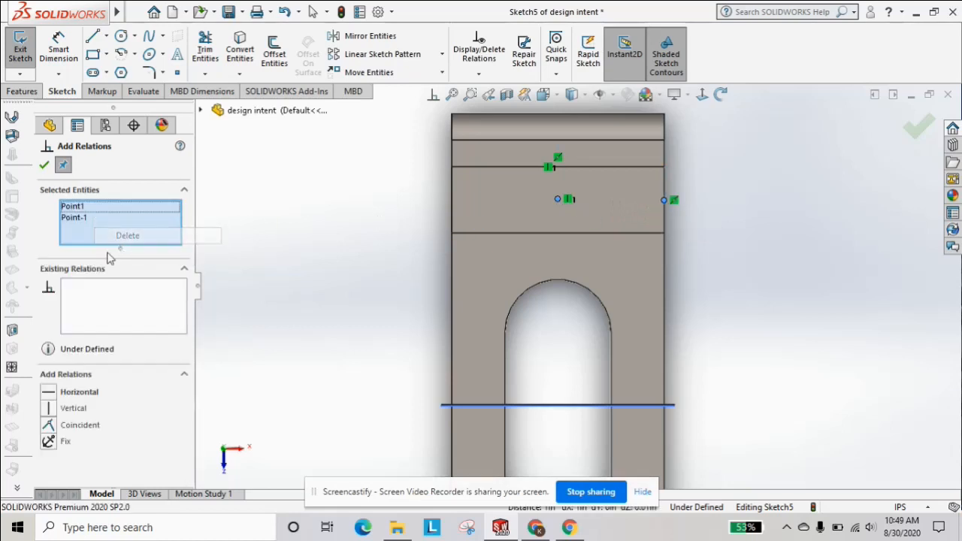
pyautogui.click(50, 394)
pyautogui.click(45, 164)
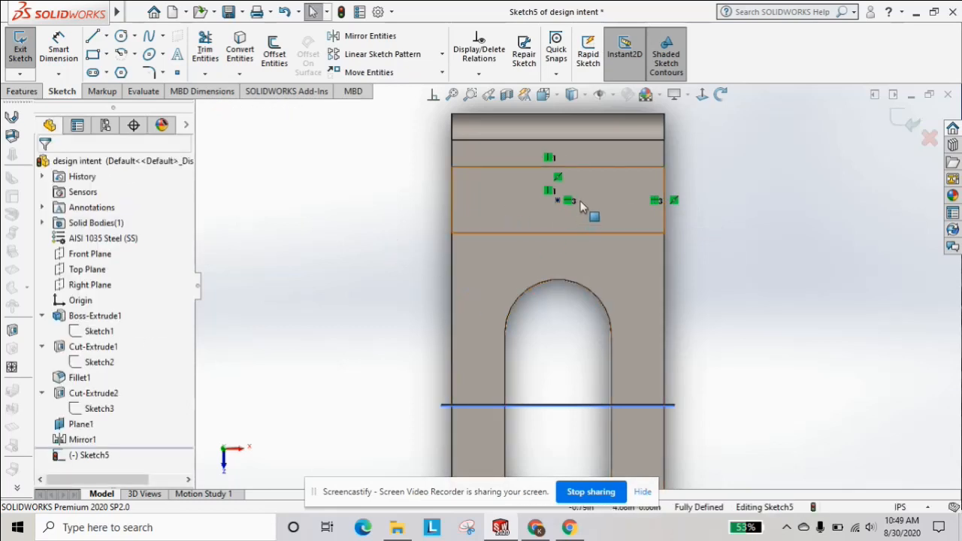
# Step: Exit the sketch containing the centred point on the recessed face
pyautogui.scroll(-2, 580, 206)
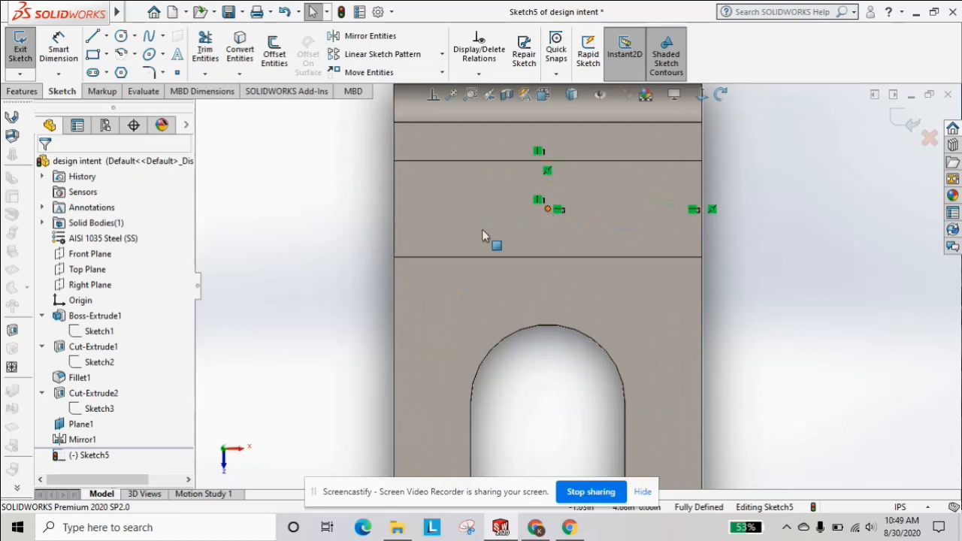
pyautogui.click(897, 122)
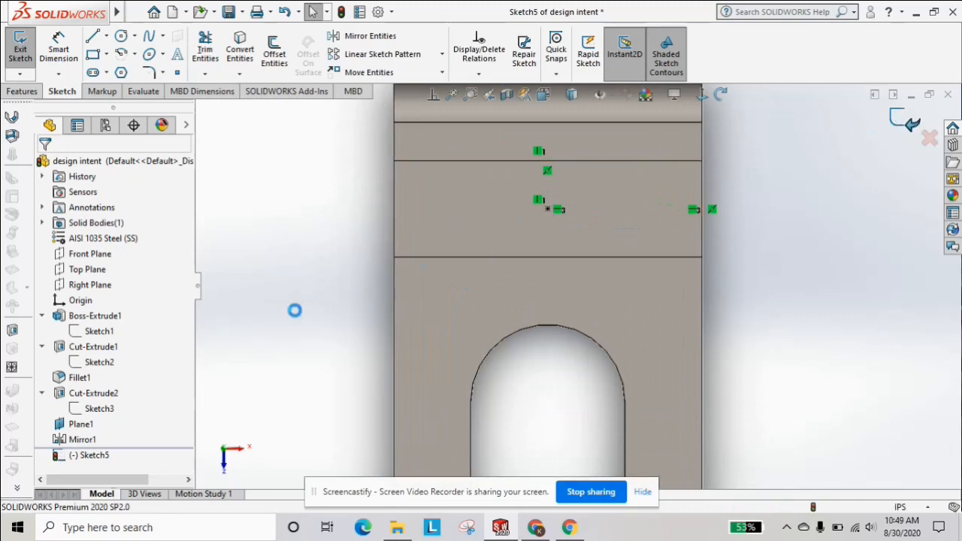
pyautogui.moveTo(271, 219)
pyautogui.mouseDown(button='middle')
pyautogui.moveTo(307, 228)
pyautogui.moveTo(340, 199)
pyautogui.moveTo(283, 225)
pyautogui.mouseUp(button='middle')
pyautogui.click(283, 226)
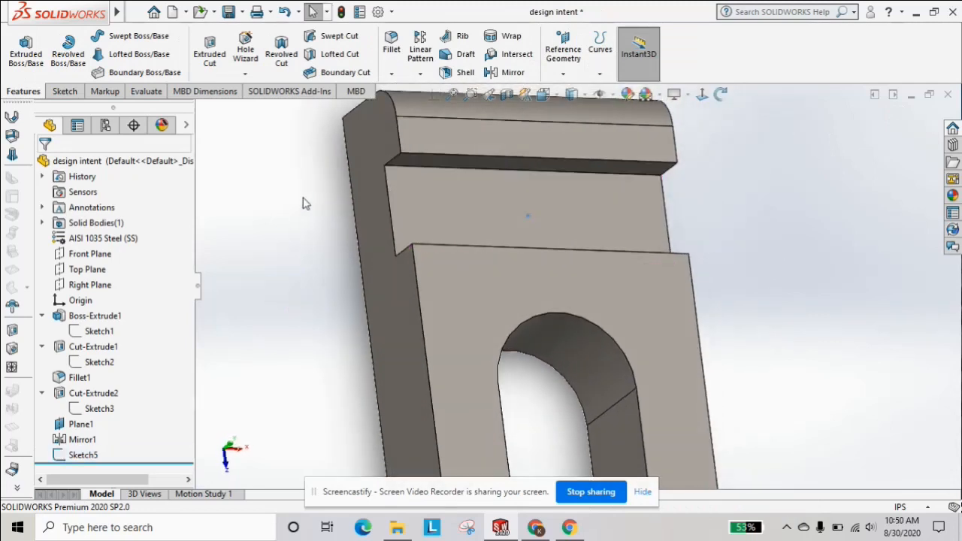
# Step: Start a Hole Wizard countersink hole using the ANSI Inch standard and the Flat Head Screw (100) type
pyautogui.click(239, 59)
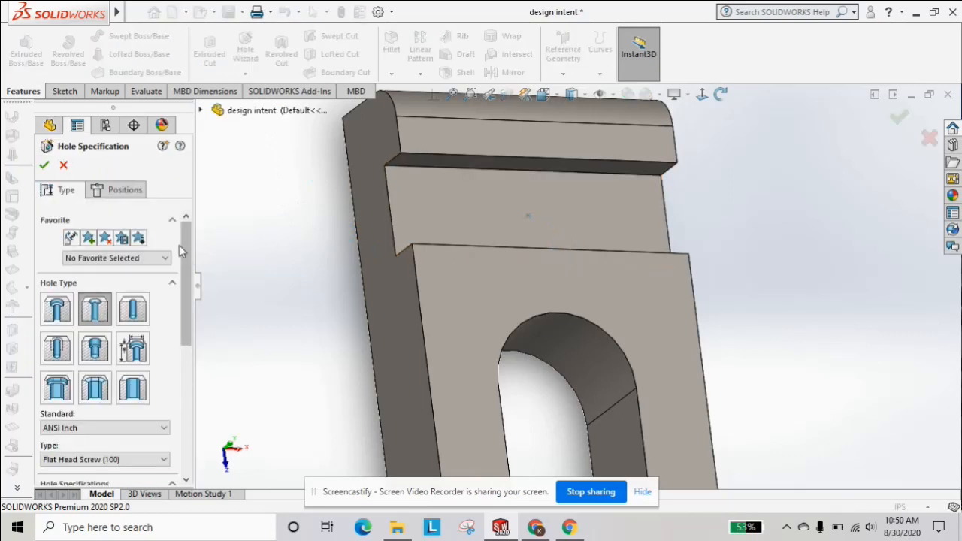
pyautogui.scroll(-2, 182, 250)
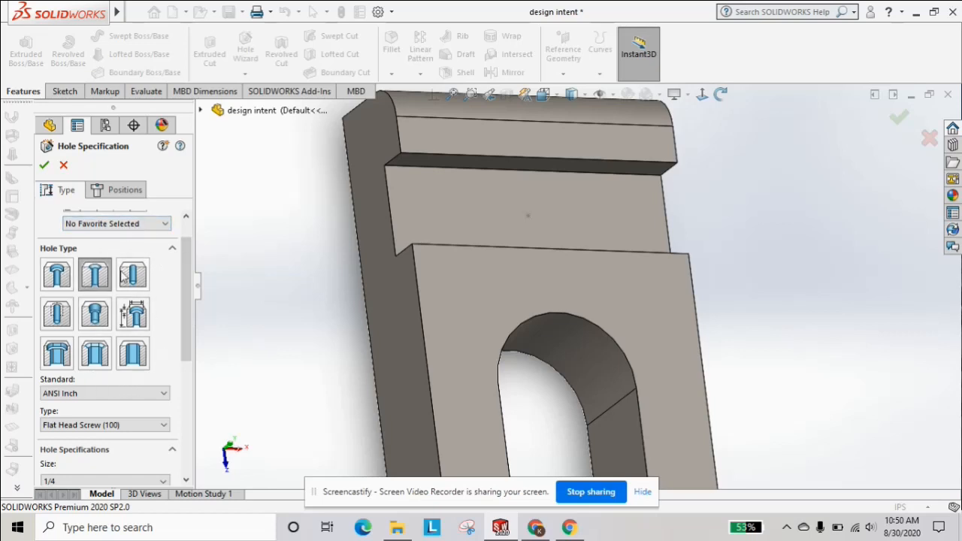
pyautogui.scroll(-3, 180, 312)
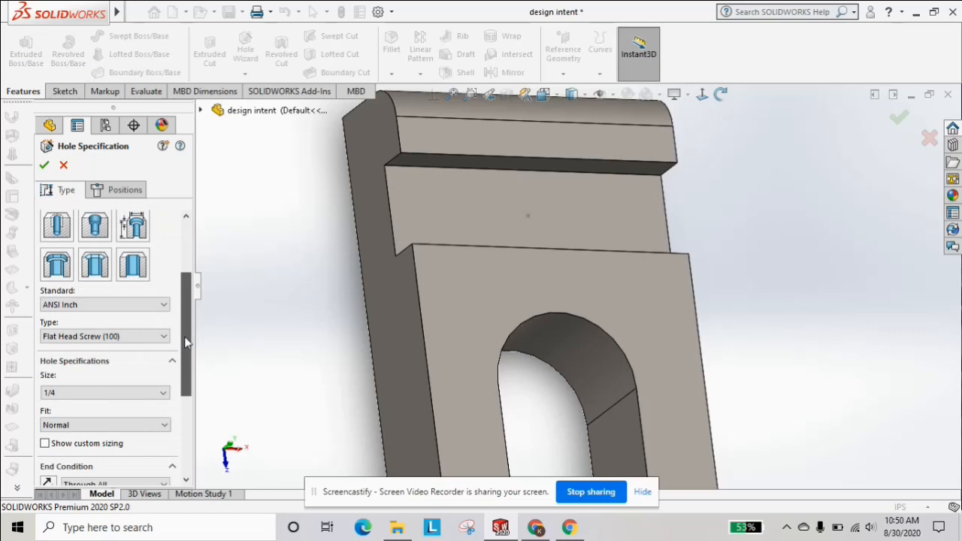
pyautogui.click(76, 278)
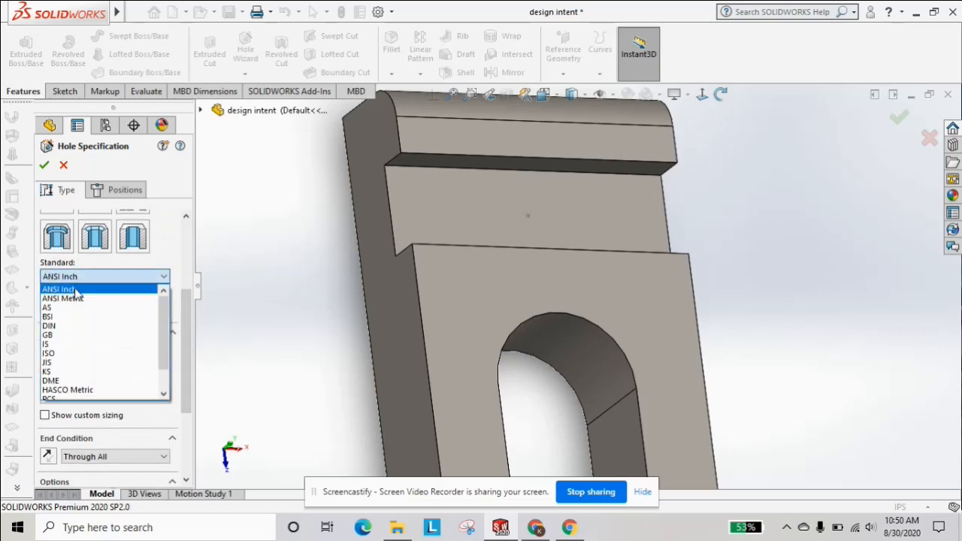
pyautogui.click(100, 288)
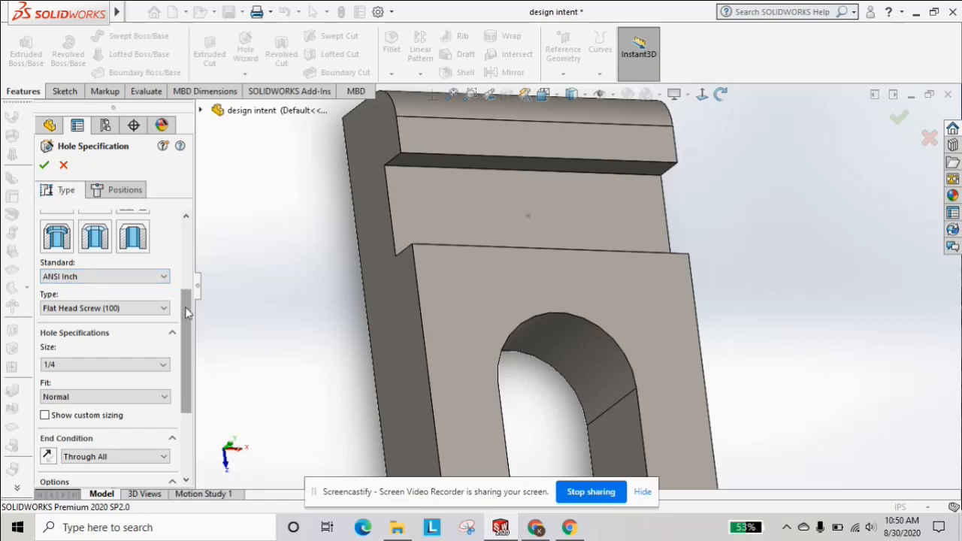
pyautogui.scroll(-1, 186, 314)
pyautogui.click(119, 274)
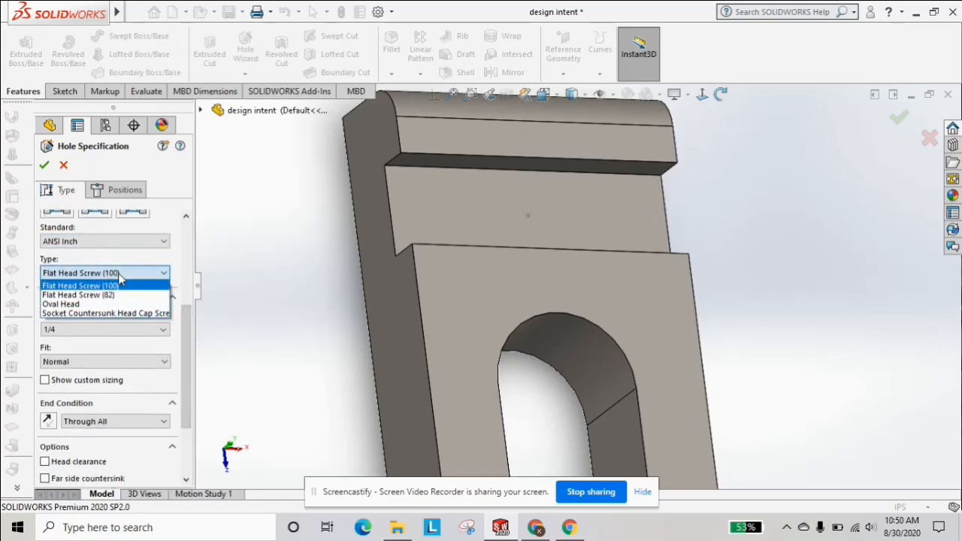
pyautogui.click(118, 277)
# Step: Examine the available size, fit and end condition options for the countersink hole
pyautogui.click(80, 331)
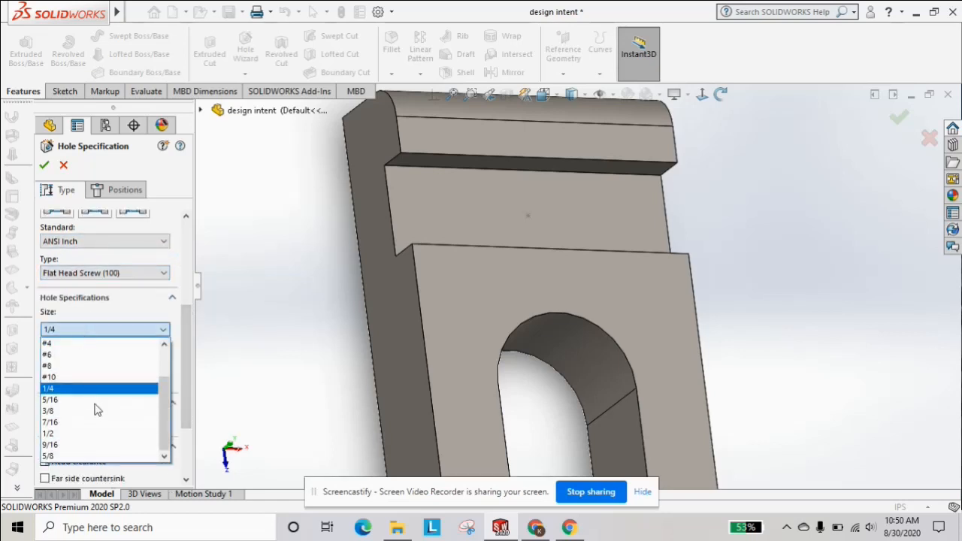
pyautogui.scroll(-5, 96, 406)
pyautogui.scroll(7, 98, 410)
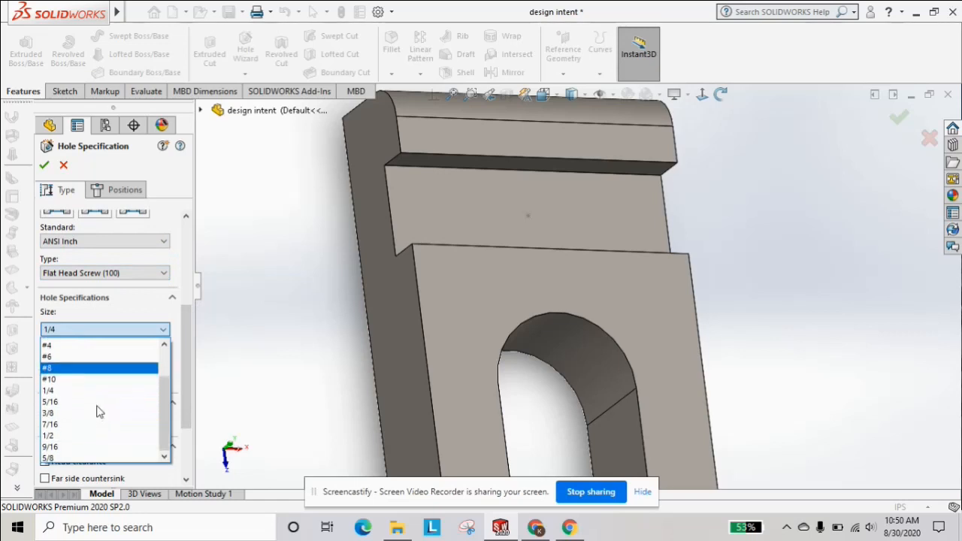
pyautogui.click(241, 316)
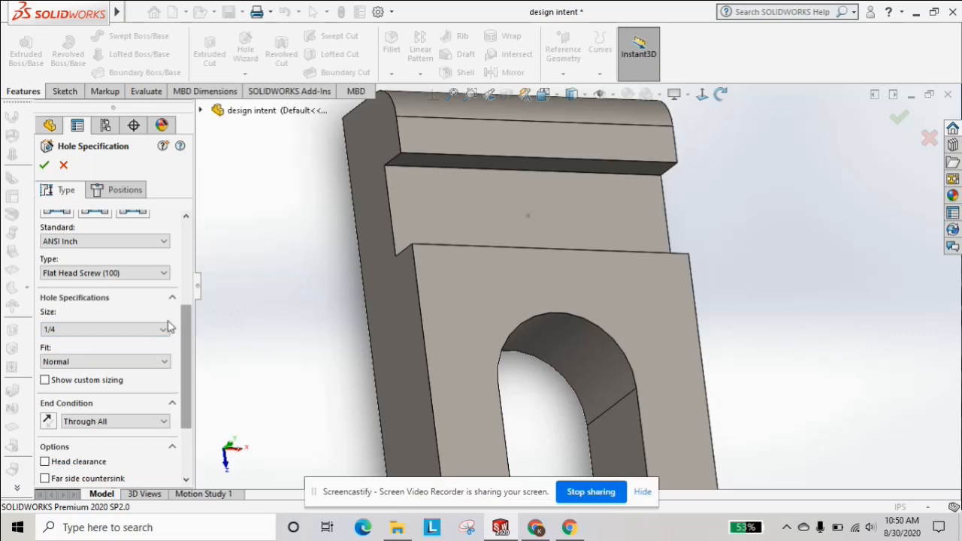
pyautogui.scroll(-3, 113, 396)
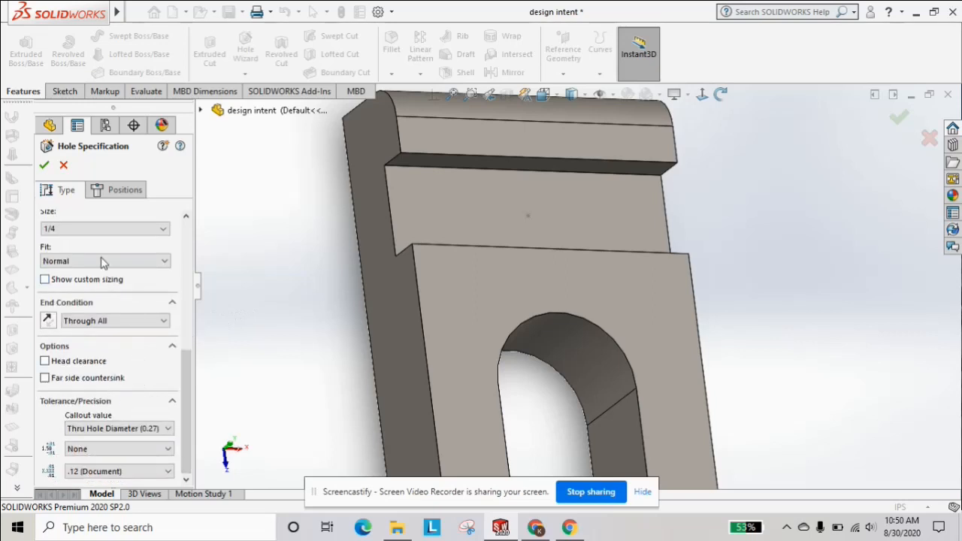
pyautogui.click(104, 261)
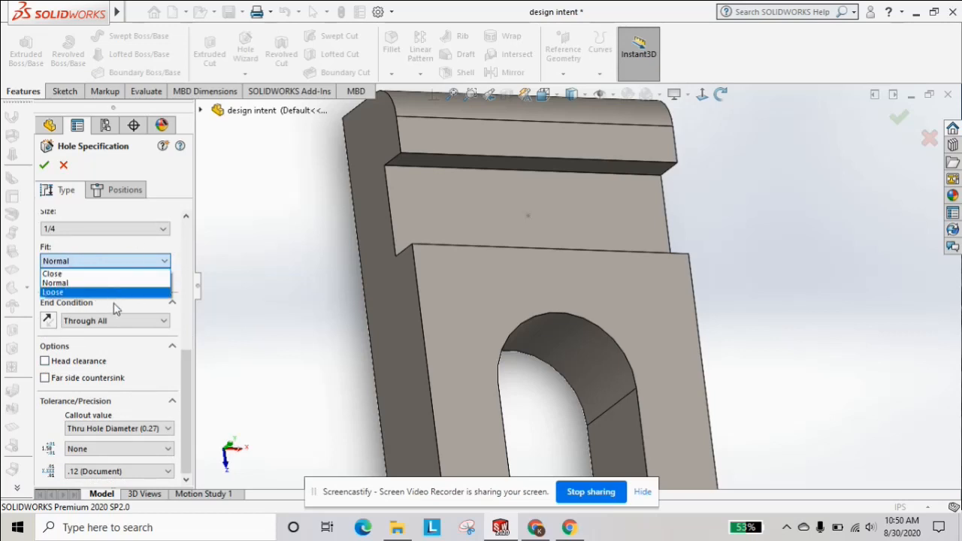
pyautogui.click(91, 322)
pyautogui.click(92, 322)
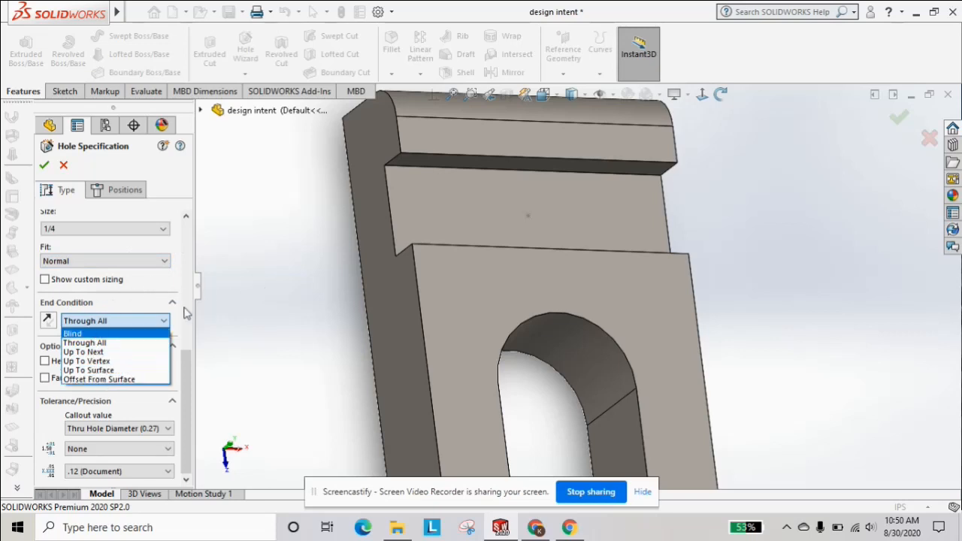
pyautogui.click(271, 289)
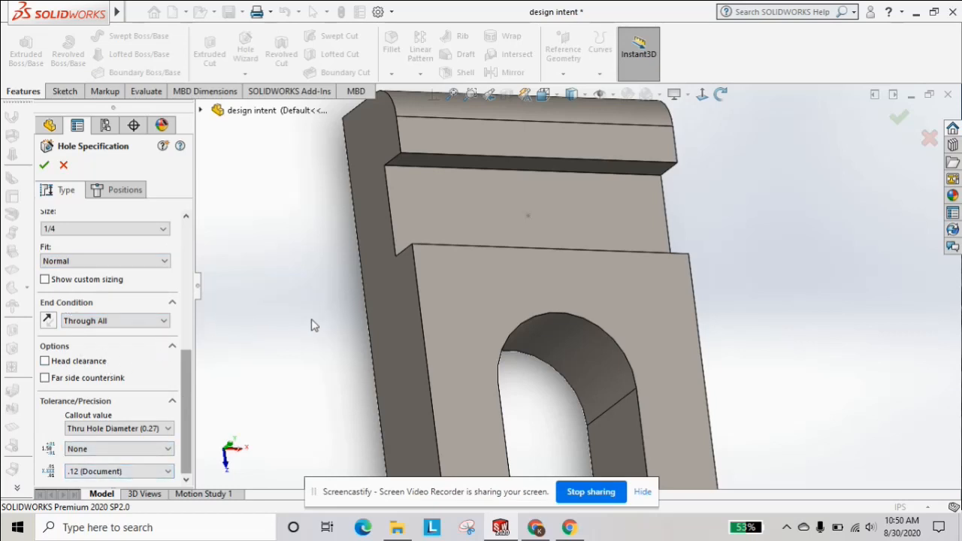
# Step: Set the countersink hole's size to #8, keeping the Normal fit and the Through All end condition
pyautogui.moveTo(186, 385); pyautogui.dragTo(198, 267)
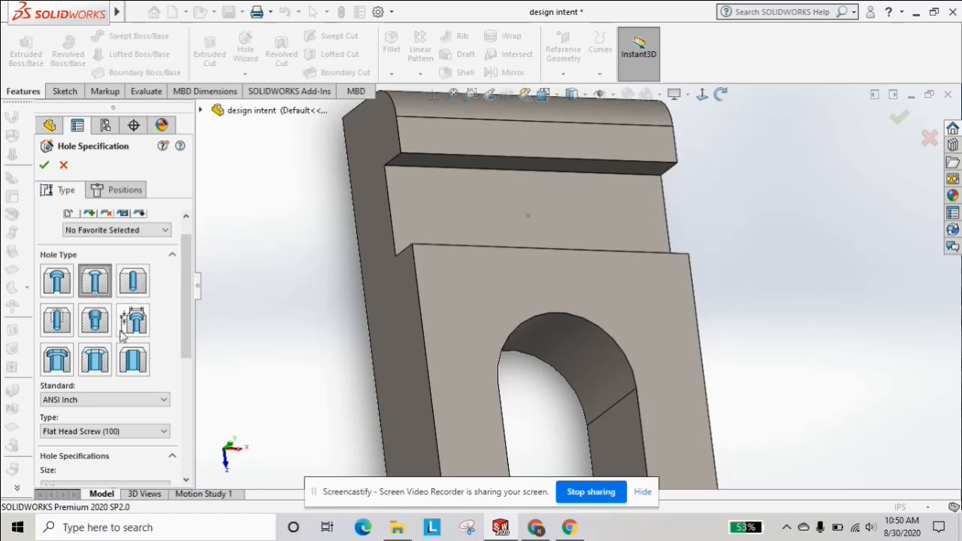
pyautogui.scroll(-5, 132, 346)
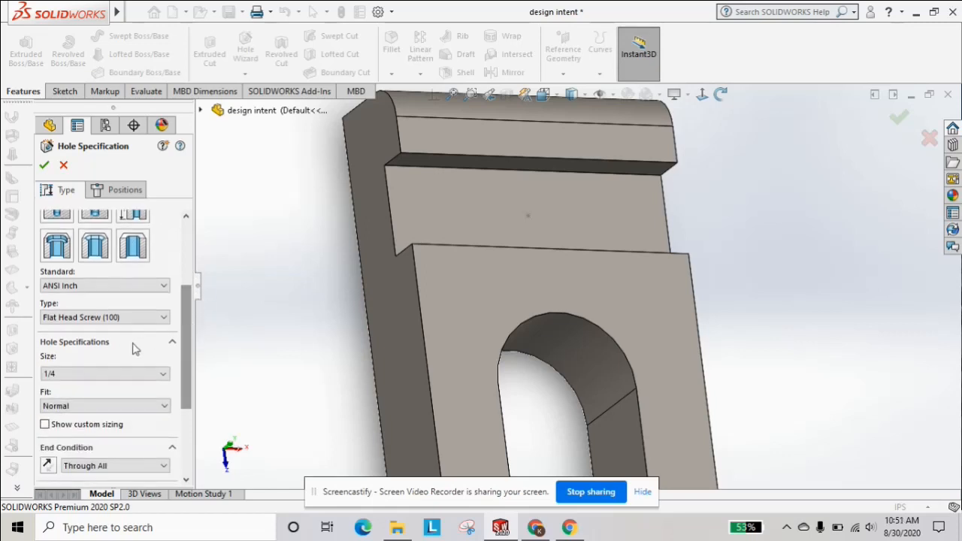
pyautogui.click(103, 378)
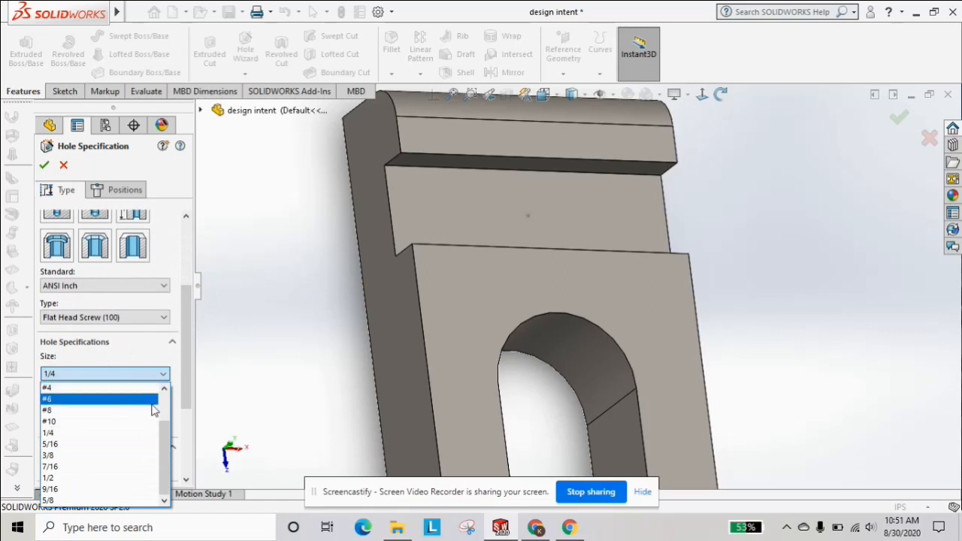
pyautogui.click(51, 411)
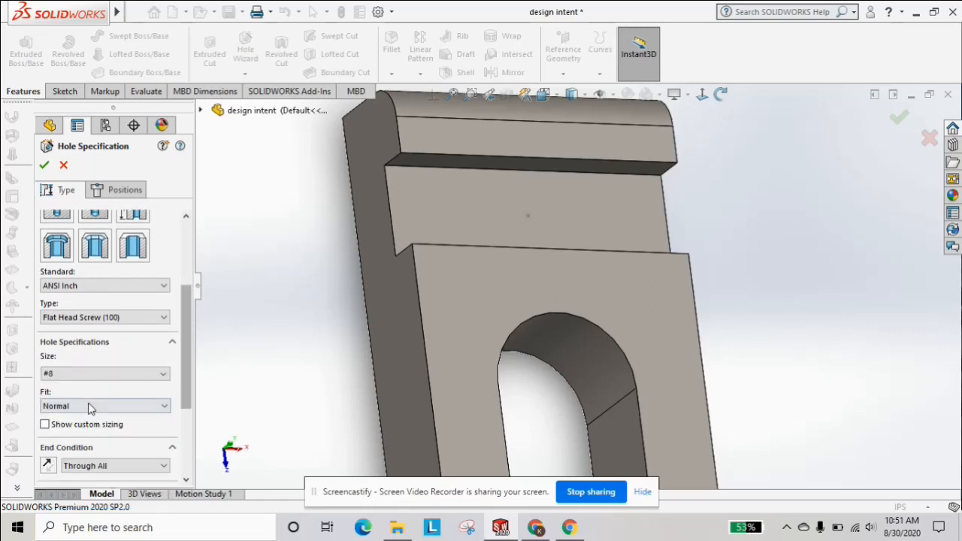
pyautogui.moveTo(180, 347); pyautogui.dragTo(184, 399)
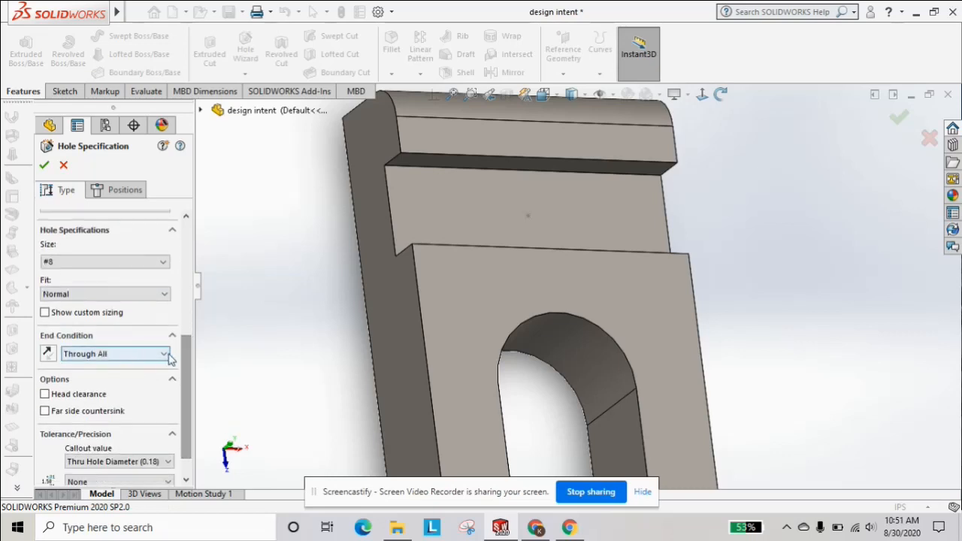
pyautogui.moveTo(182, 360); pyautogui.dragTo(210, 252)
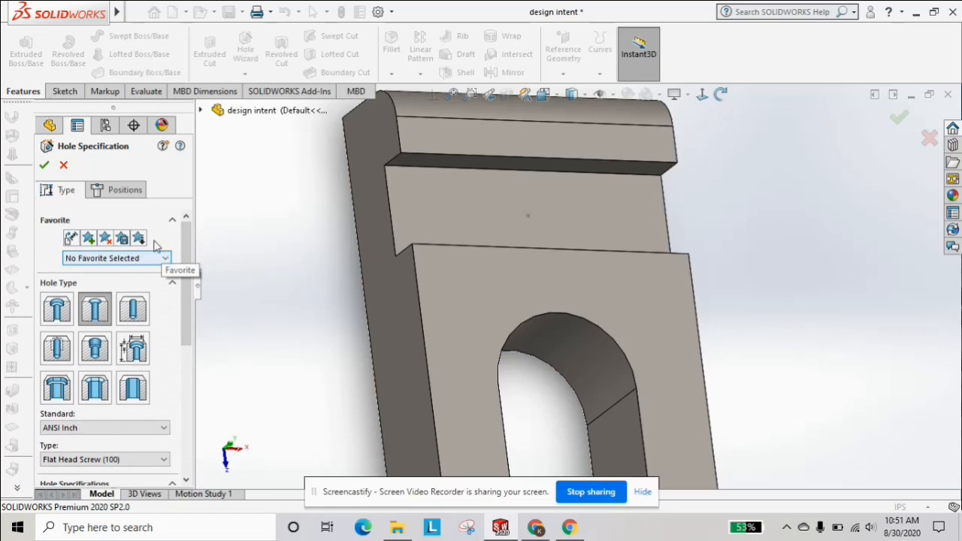
# Step: Position the countersink hole with a 3D sketch on the existing centred point of the recessed face and accept the feature
pyautogui.click(119, 196)
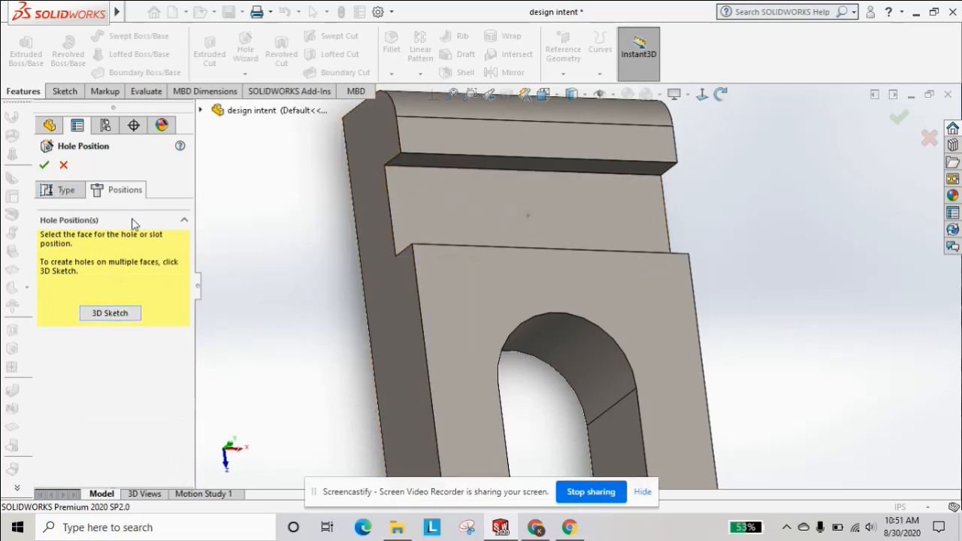
pyautogui.click(110, 313)
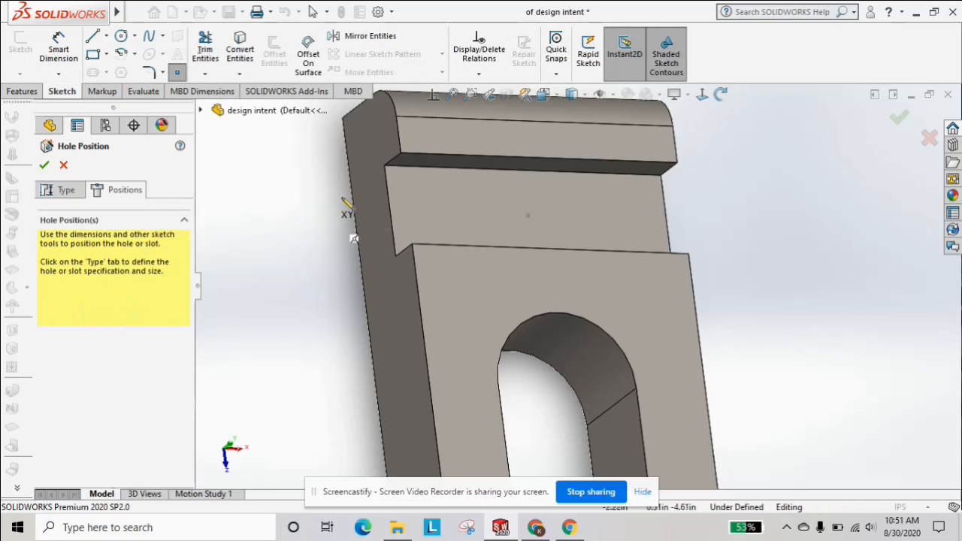
pyautogui.click(480, 218)
pyautogui.moveTo(480, 219); pyautogui.dragTo(529, 217)
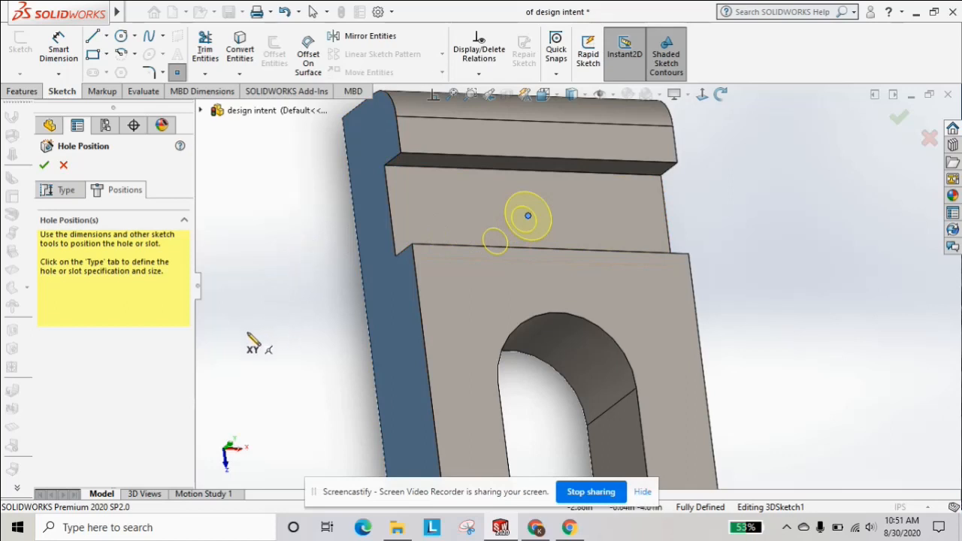
pyautogui.click(547, 231)
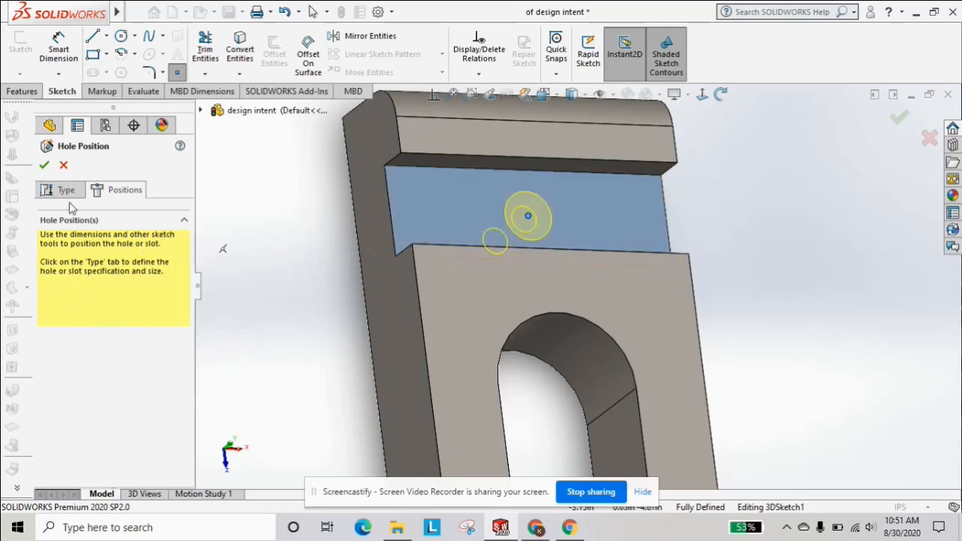
pyautogui.click(45, 166)
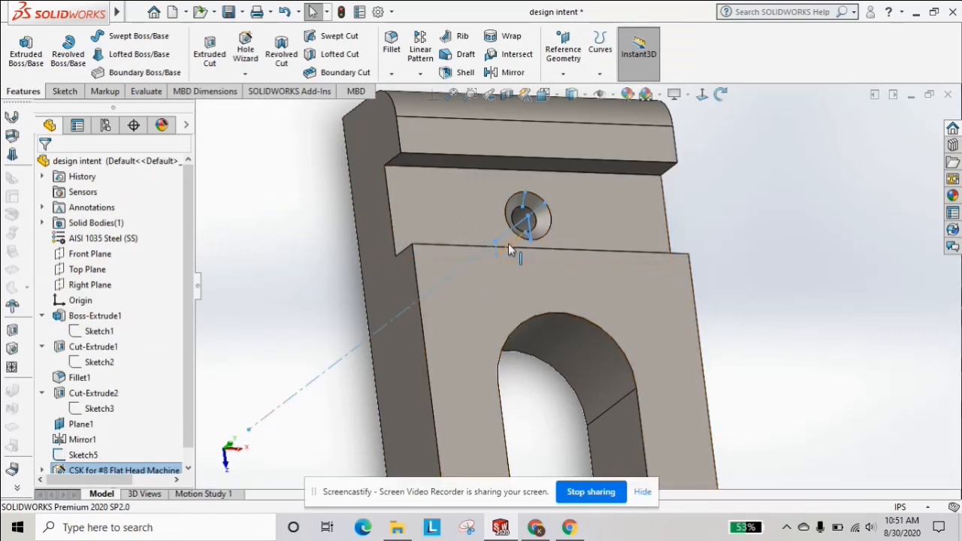
# Step: Examine the countersink hole on the recessed face from several angles
pyautogui.moveTo(511, 242)
pyautogui.mouseDown(button='middle')
pyautogui.moveTo(582, 231)
pyautogui.moveTo(594, 217)
pyautogui.moveTo(566, 181)
pyautogui.moveTo(608, 218)
pyautogui.moveTo(688, 229)
pyautogui.moveTo(699, 270)
pyautogui.moveTo(612, 243)
pyautogui.moveTo(672, 289)
pyautogui.moveTo(658, 265)
pyautogui.mouseUp(button='middle')
pyautogui.moveTo(716, 304); pyautogui.dragTo(659, 260, button='middle')
pyautogui.scroll(-5, 594, 308)
pyautogui.moveTo(451, 284); pyautogui.dragTo(600, 263, button='middle')
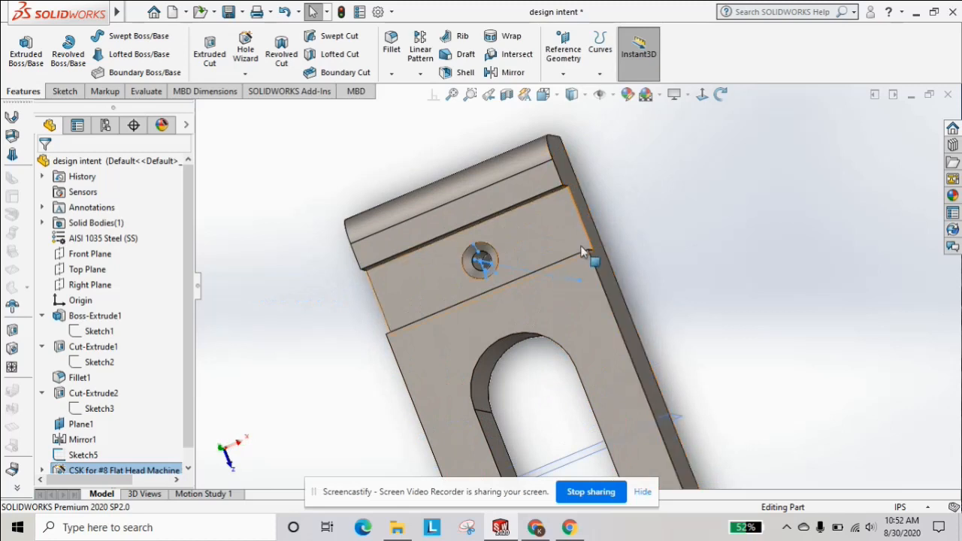
pyautogui.moveTo(671, 246); pyautogui.dragTo(654, 268, button='middle')
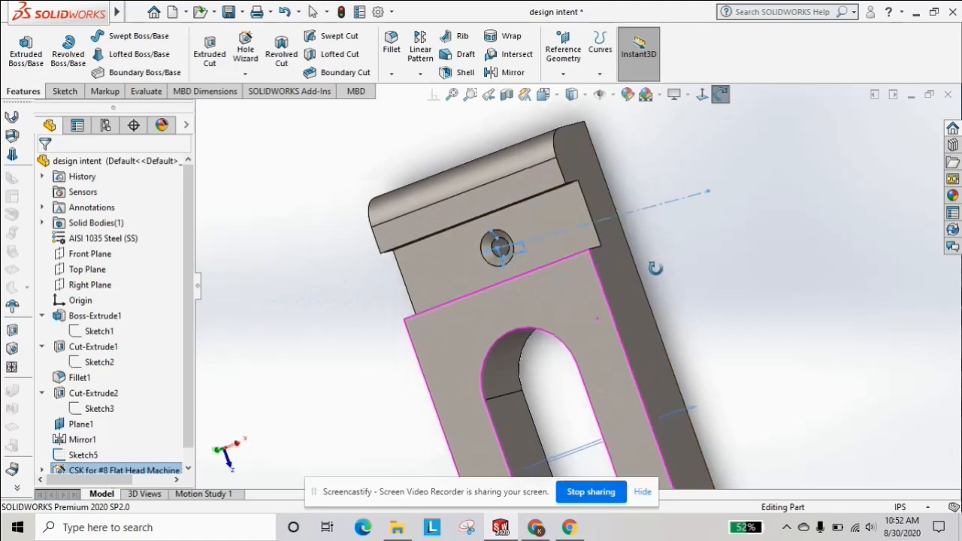
pyautogui.scroll(-1, 647, 254)
pyautogui.scroll(-1, 511, 218)
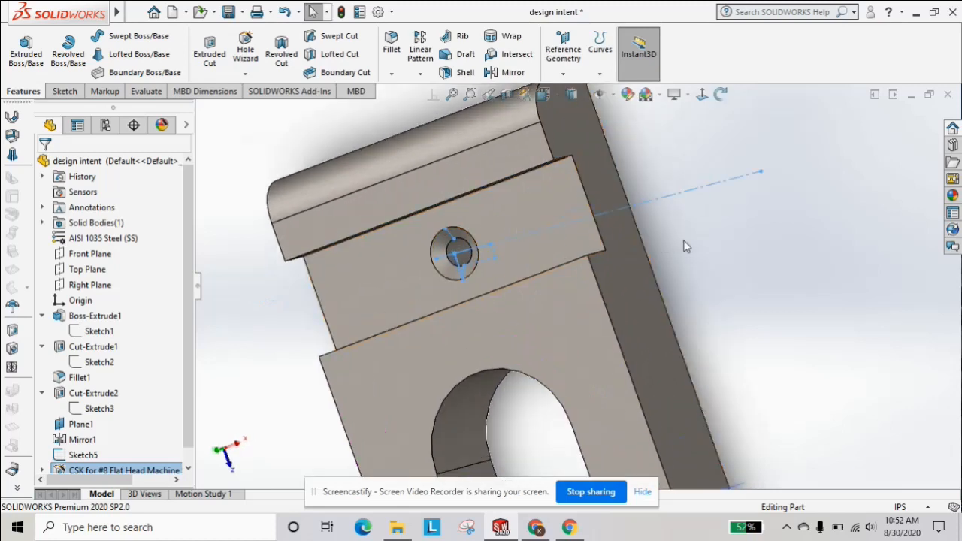